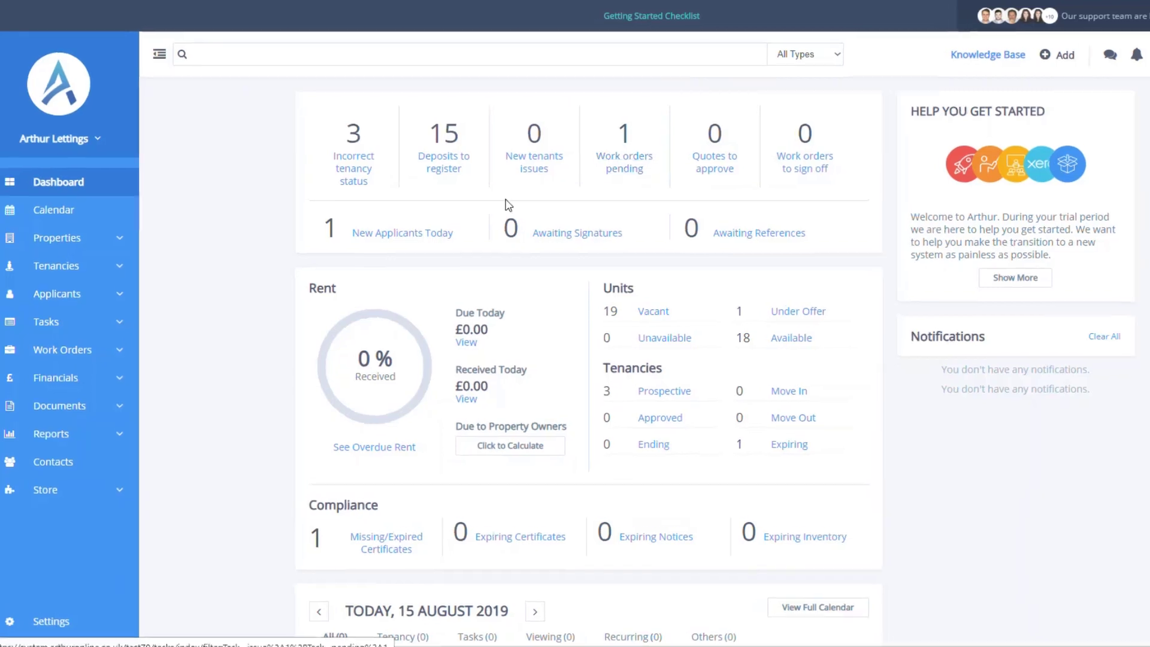
click(72, 373)
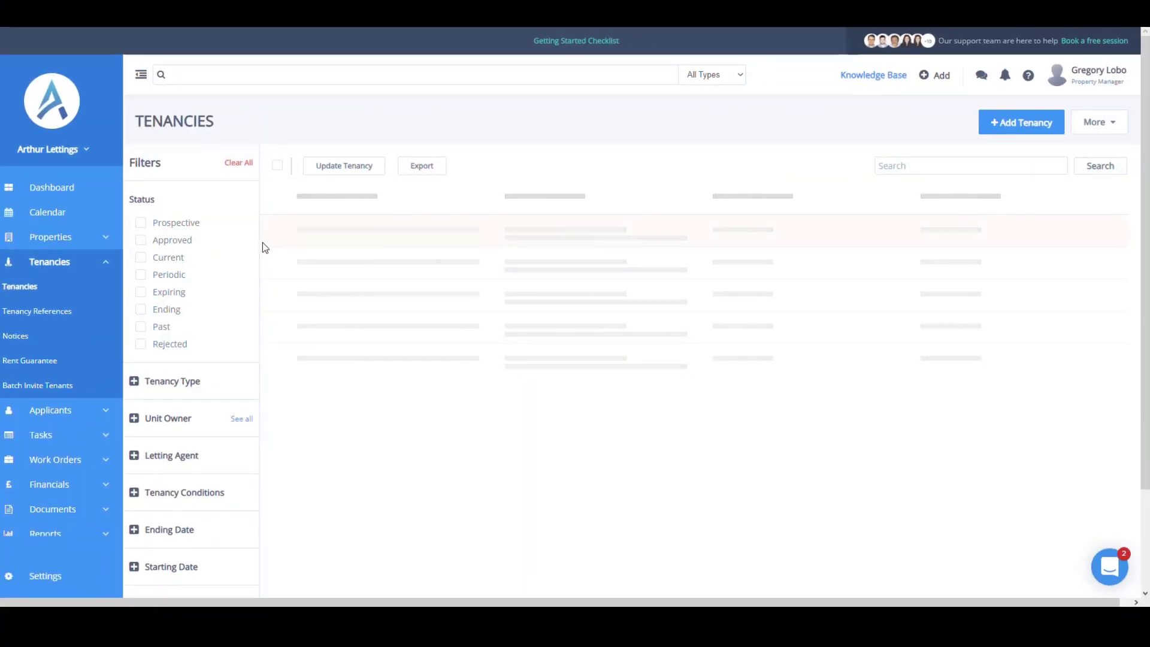
click(300, 228)
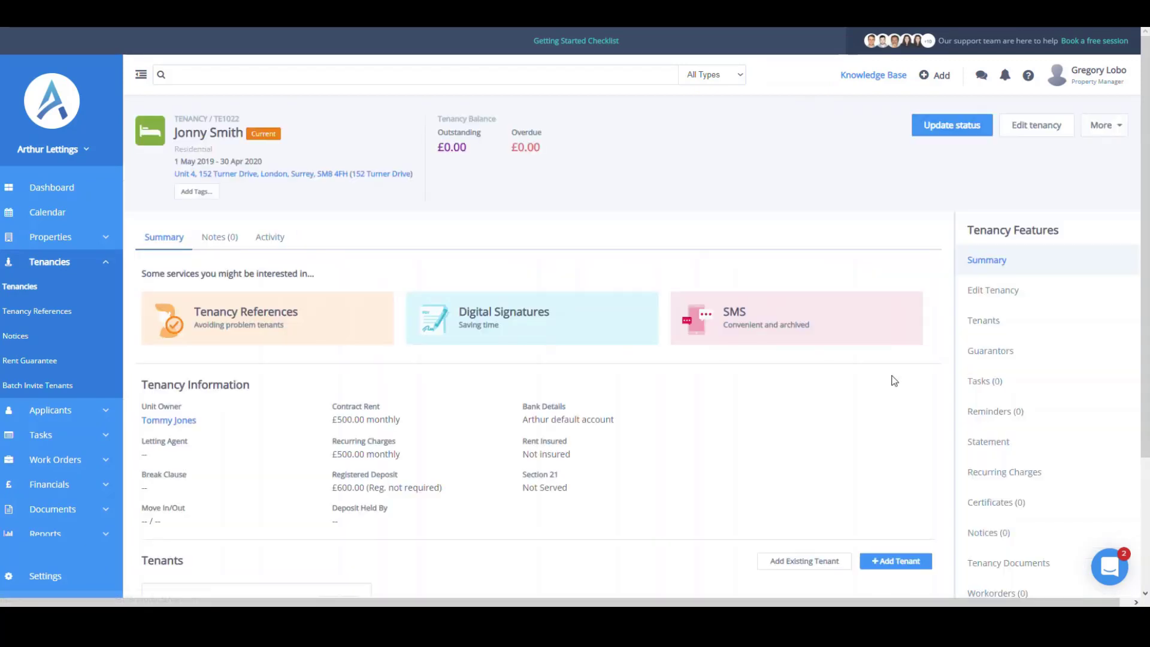
click(1008, 443)
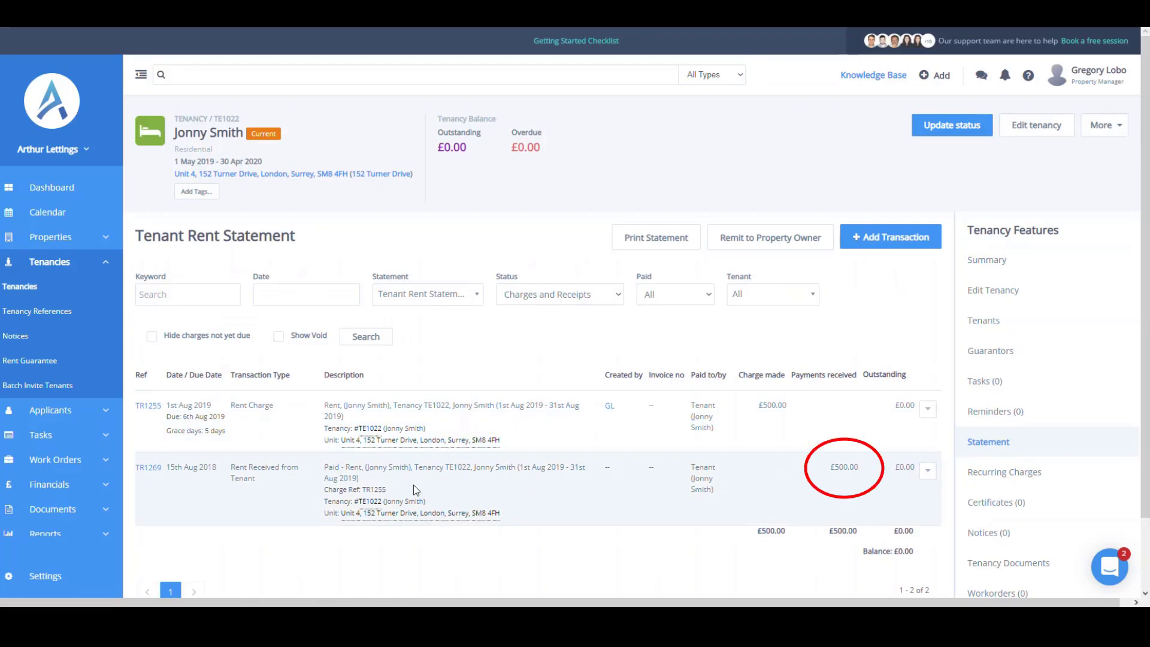
click(444, 304)
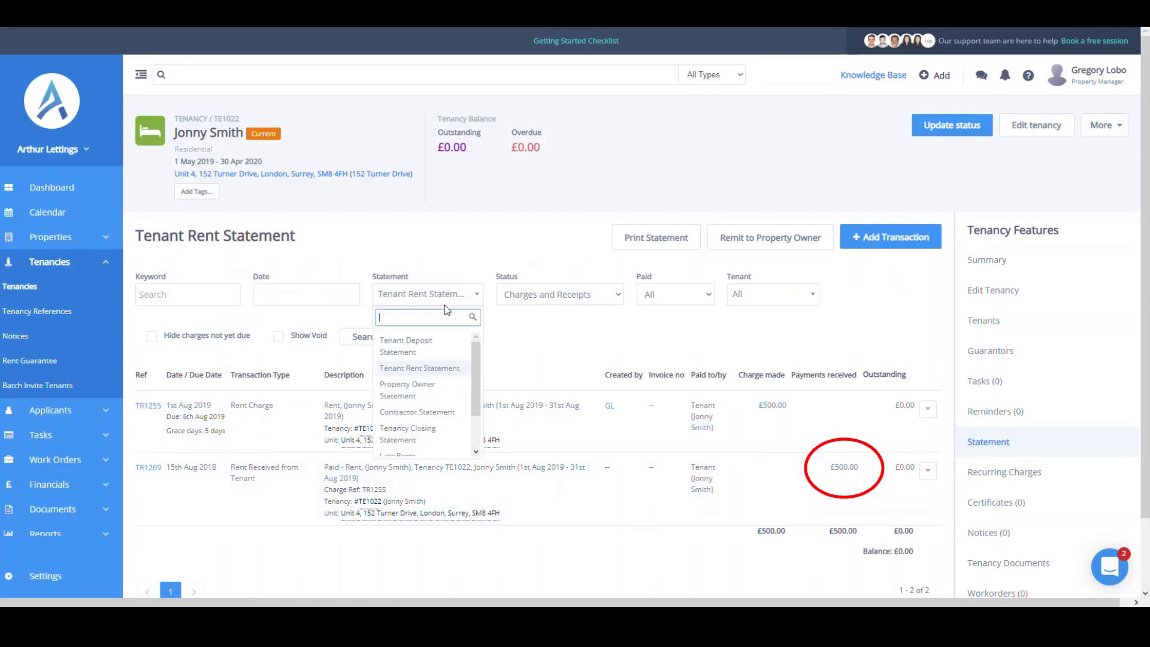
click(434, 395)
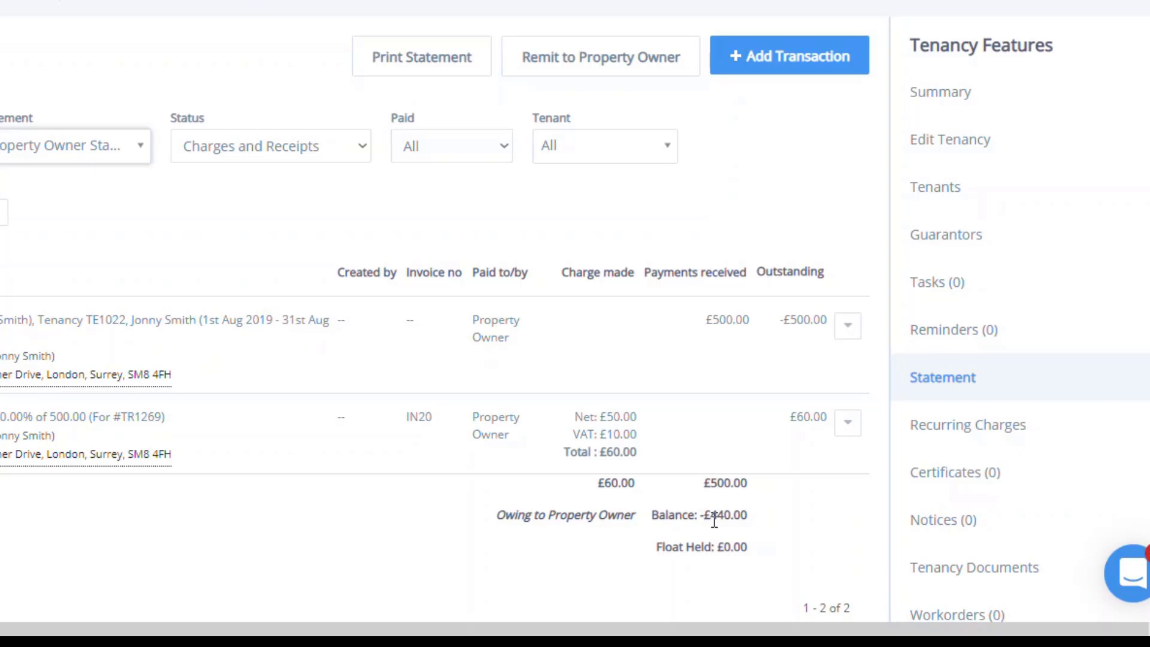
Start a new transaction on the tenancy with the transaction type Disbursement Charge (Recharge).
click(806, 66)
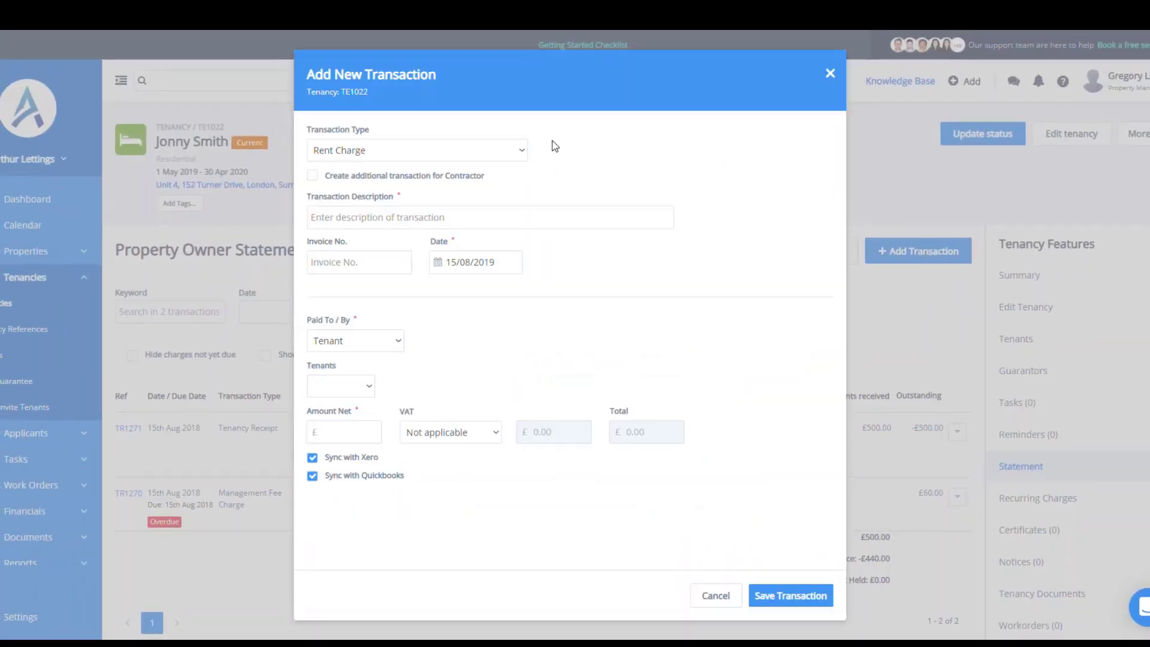
click(503, 149)
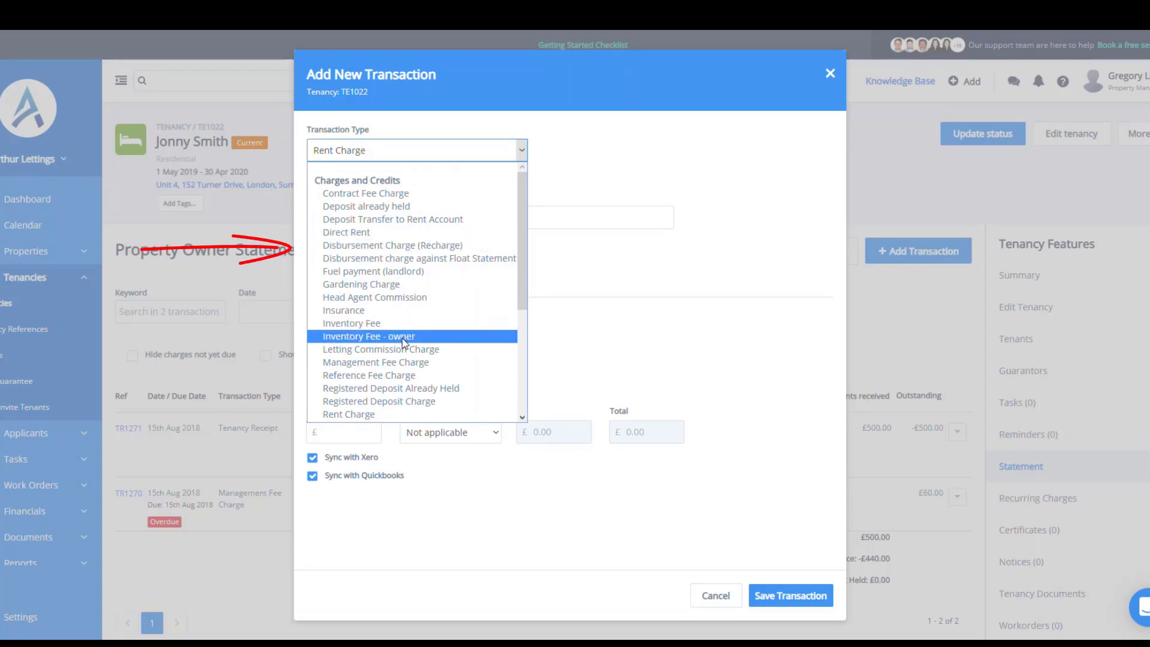
scroll(402, 338, down, 2)
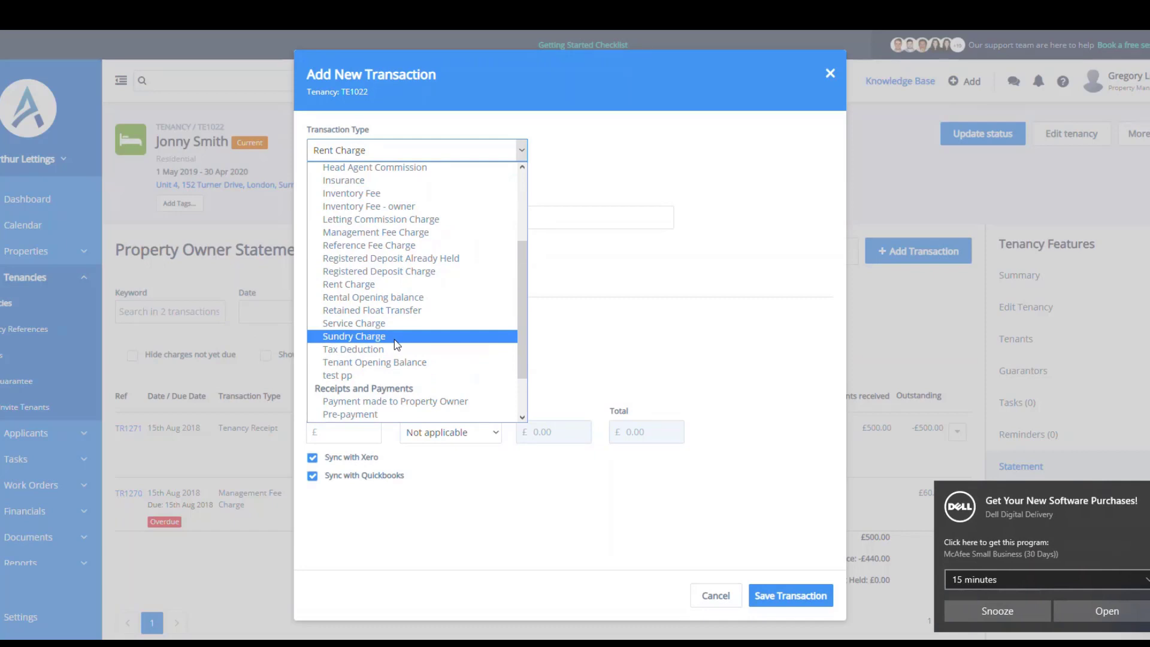
click(395, 338)
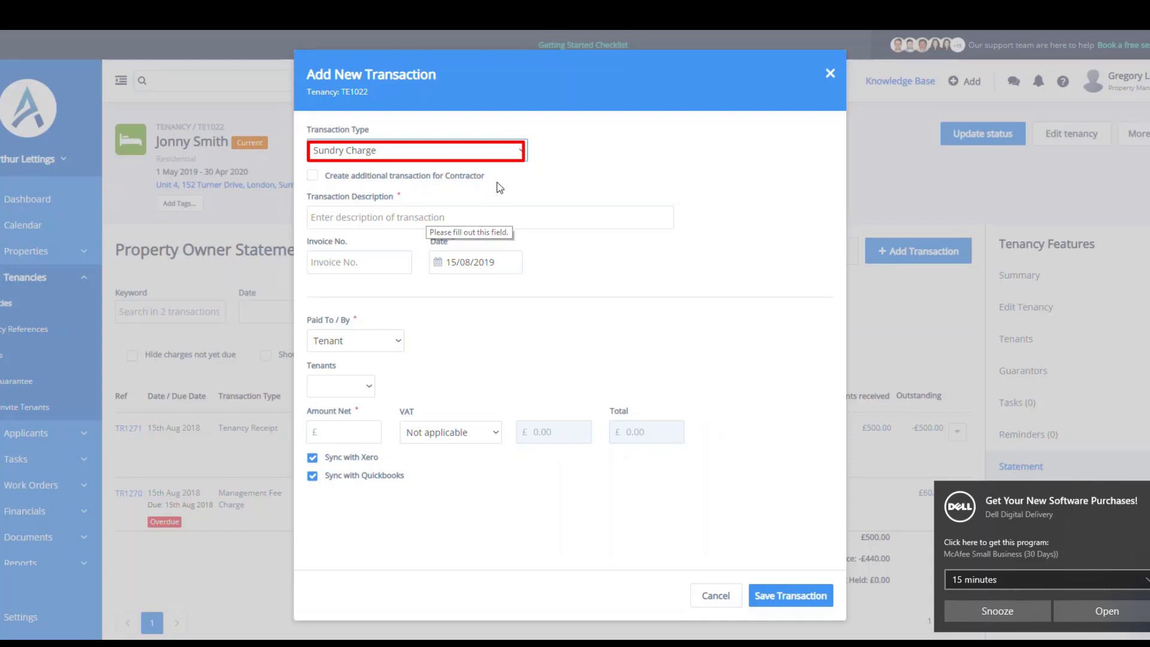
click(515, 157)
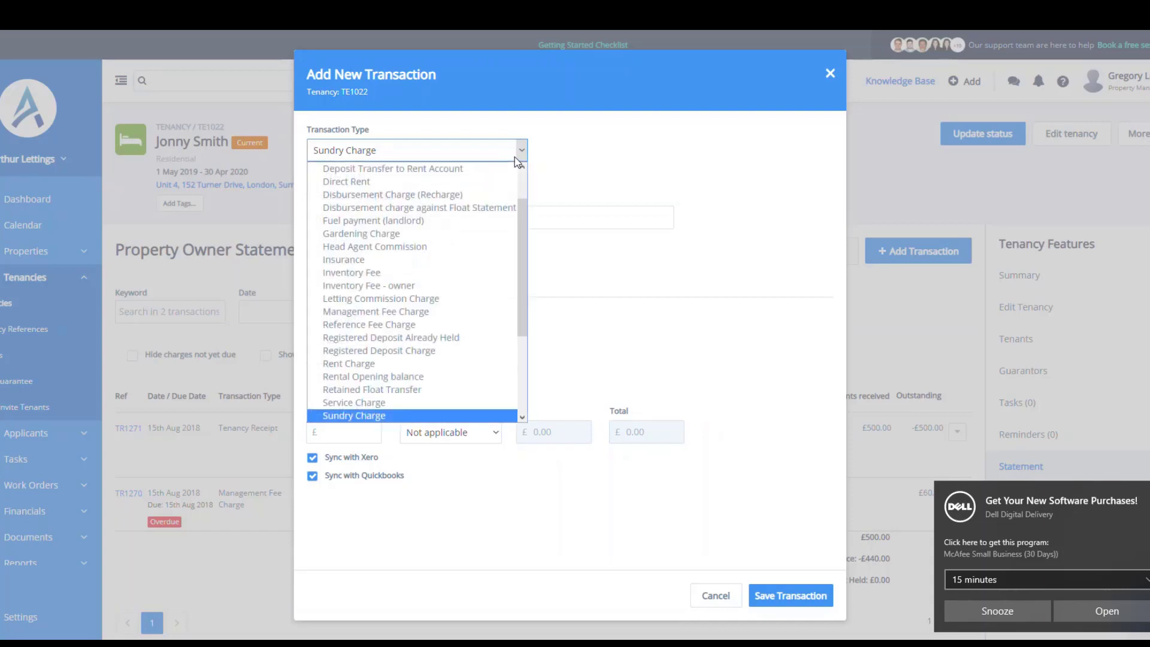
click(446, 195)
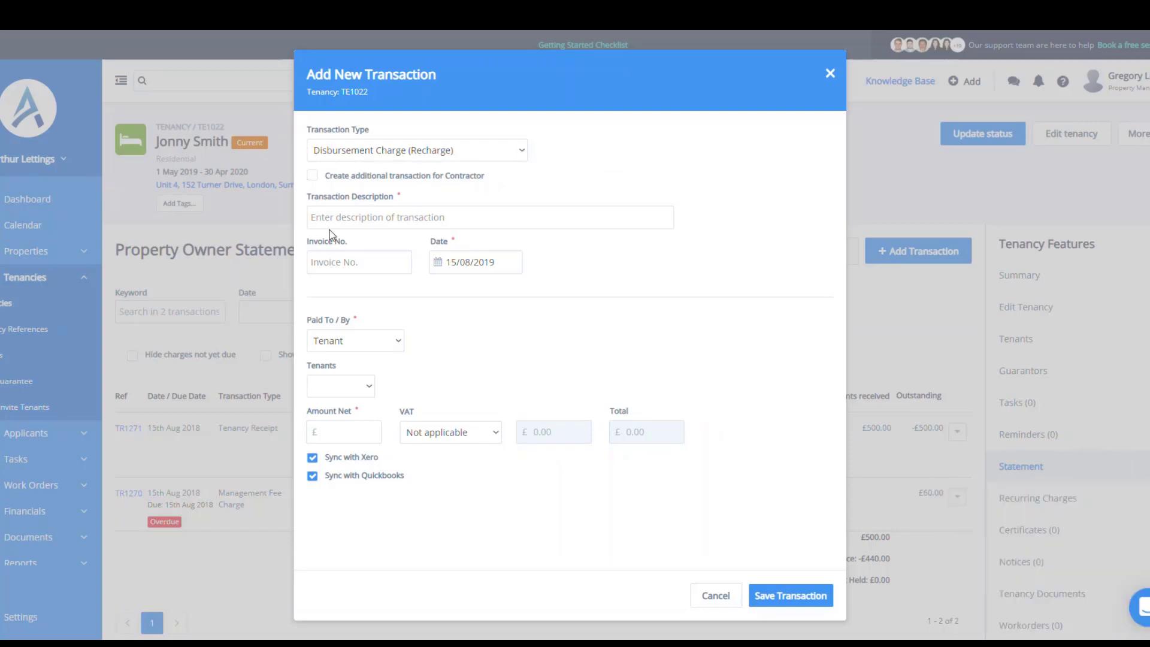
Enable the additional transaction for the contractor and select tes 1 as contractor, without choosing a work order.
click(312, 176)
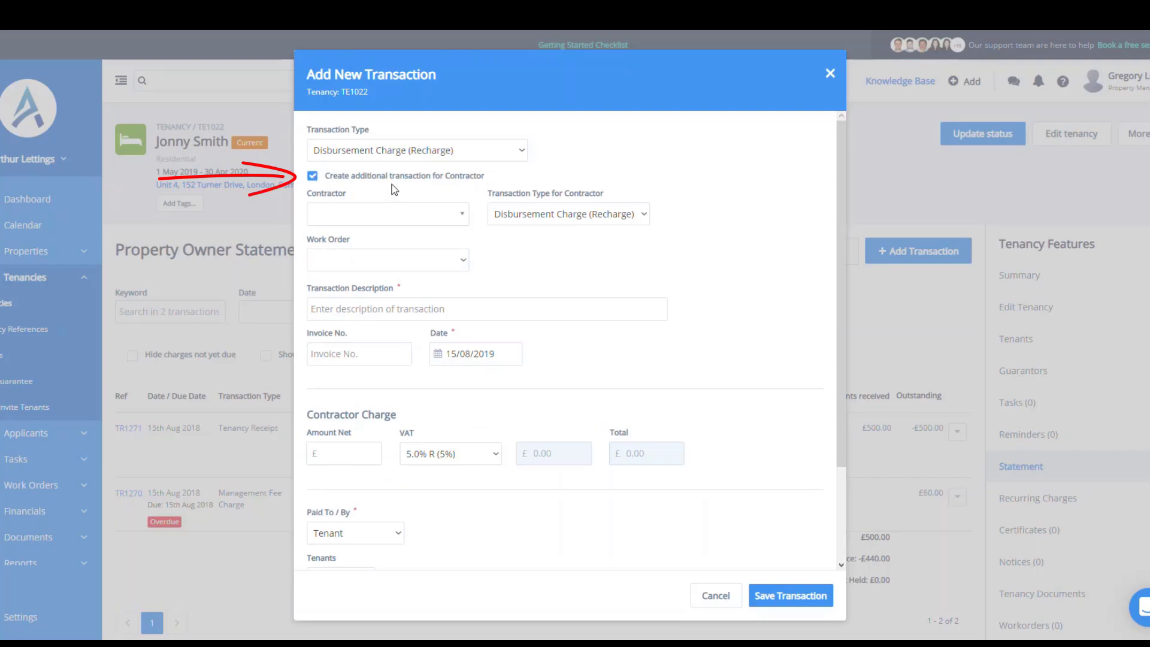
click(424, 215)
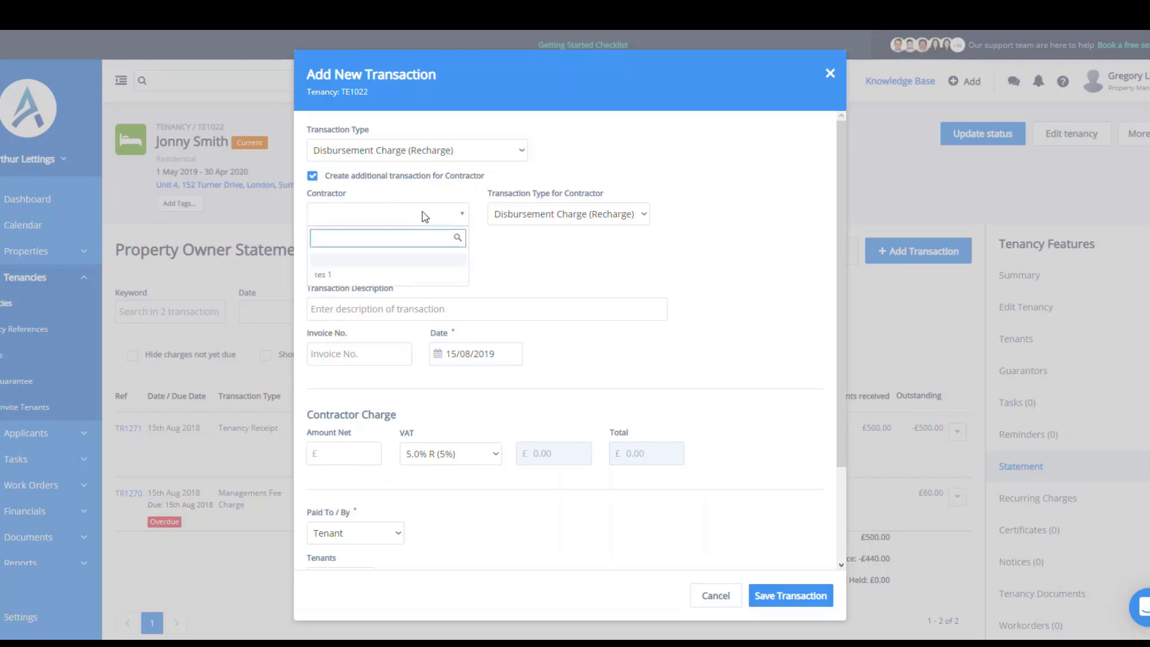
click(352, 282)
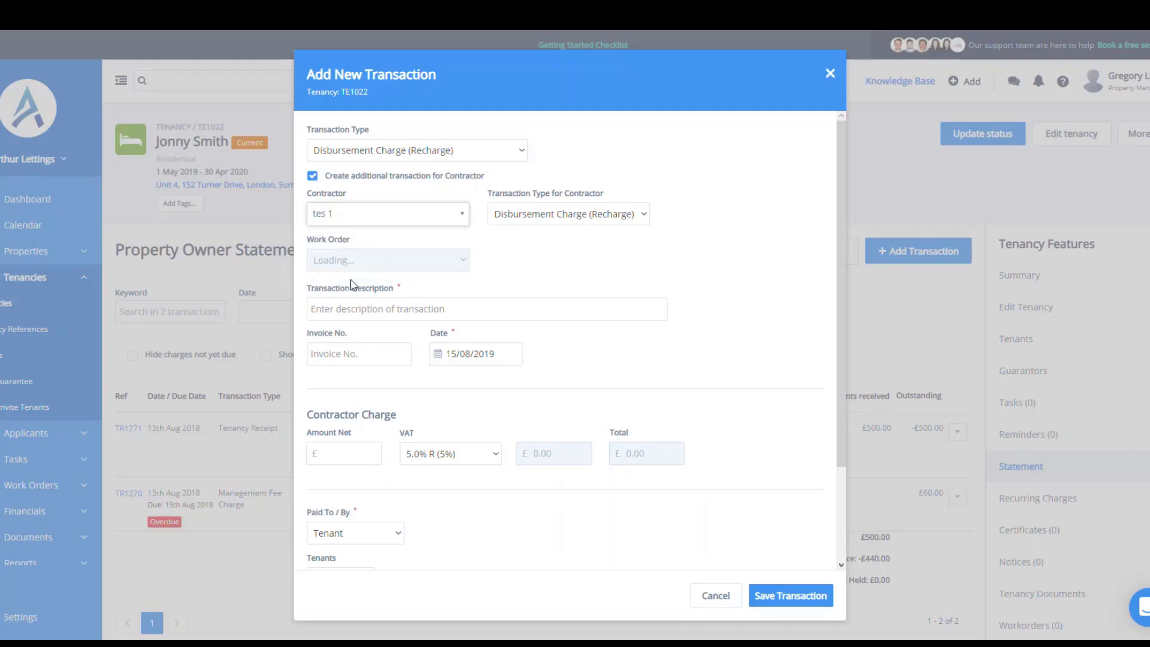
click(361, 307)
click(424, 267)
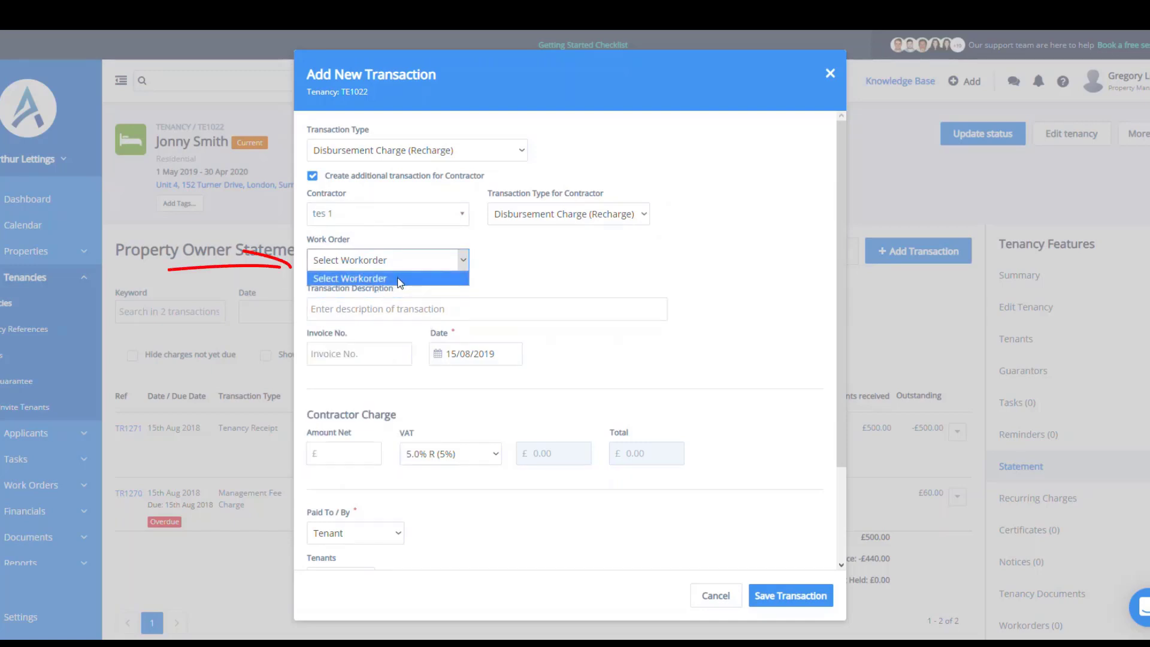
click(601, 280)
Enter "General Maintenance" as the transaction description.
click(528, 309)
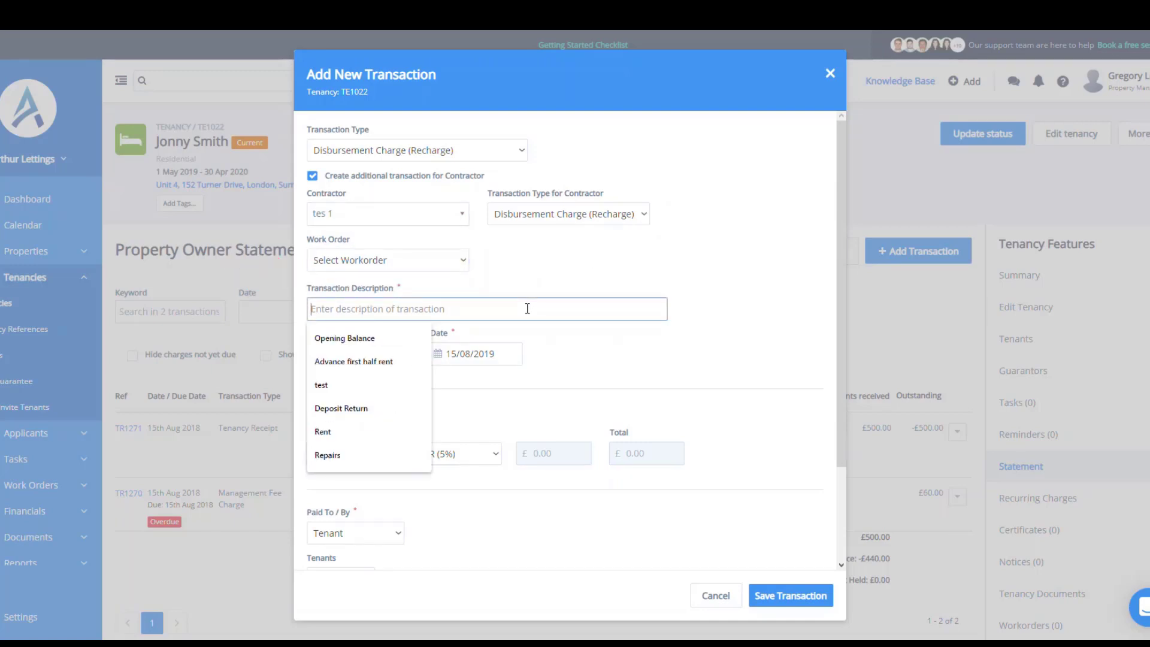
text(General)
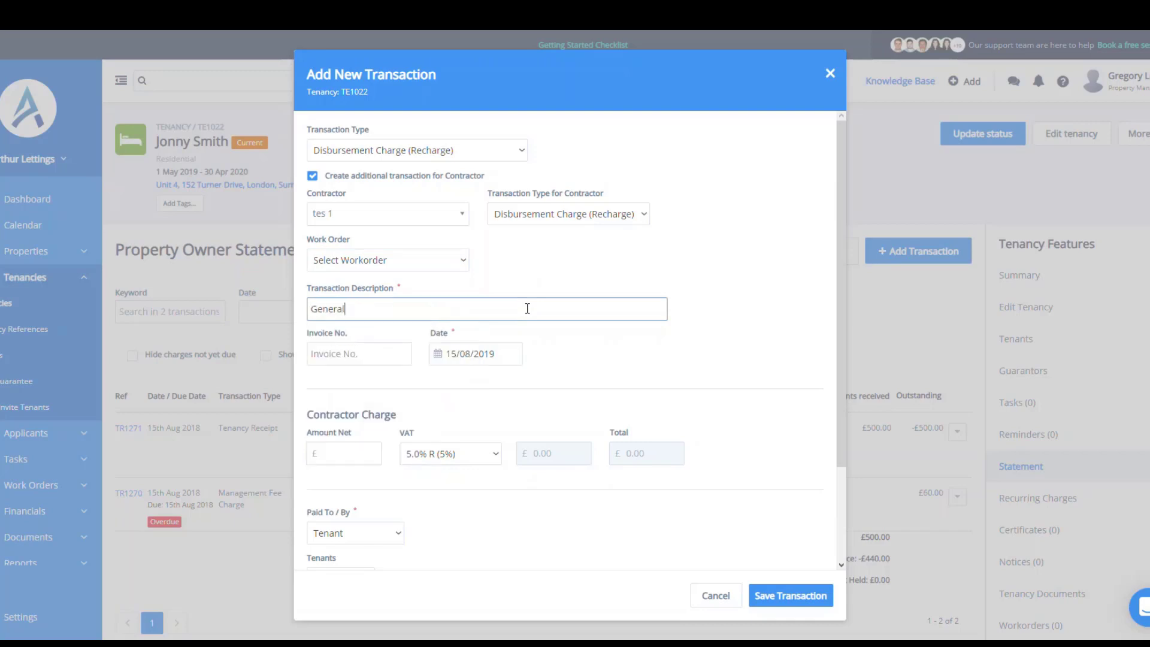
text( Maintenance)
Set the contractor charge to a net amount of £50 with VAT not applicable.
scroll(449, 354, down, 1)
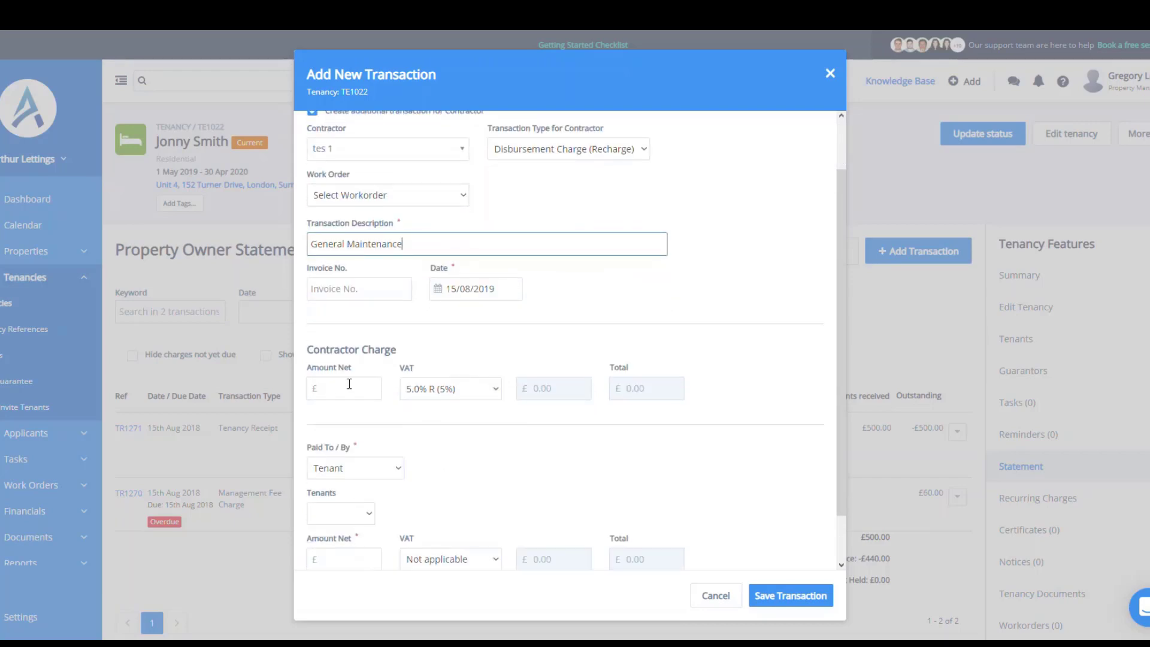
click(349, 384)
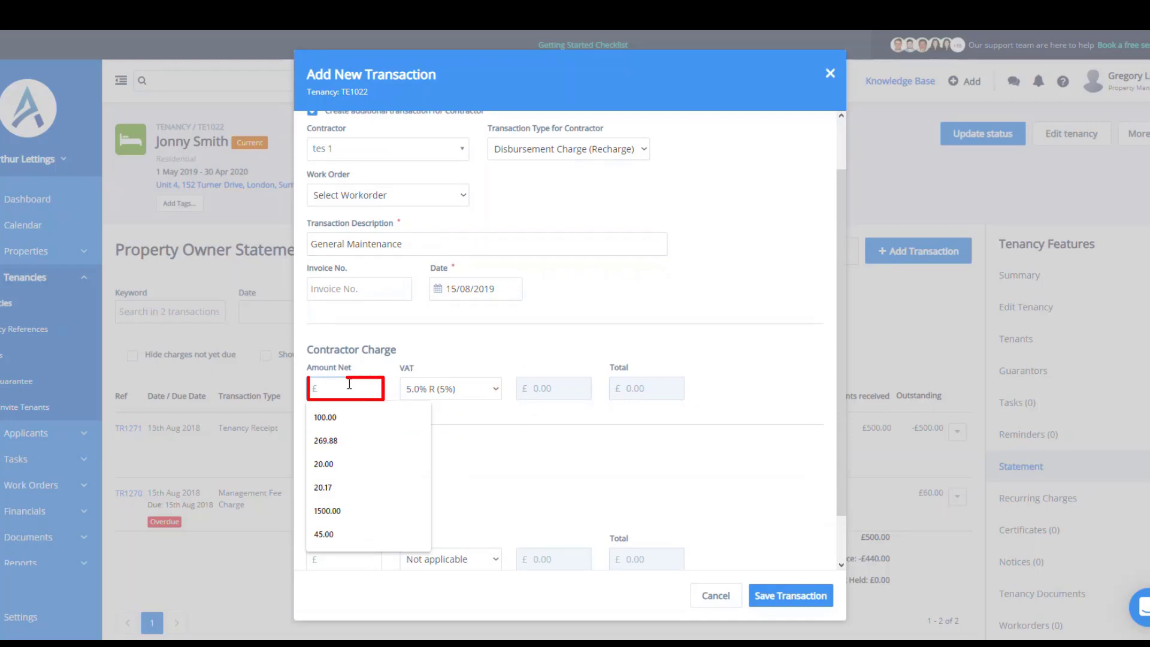
text(50)
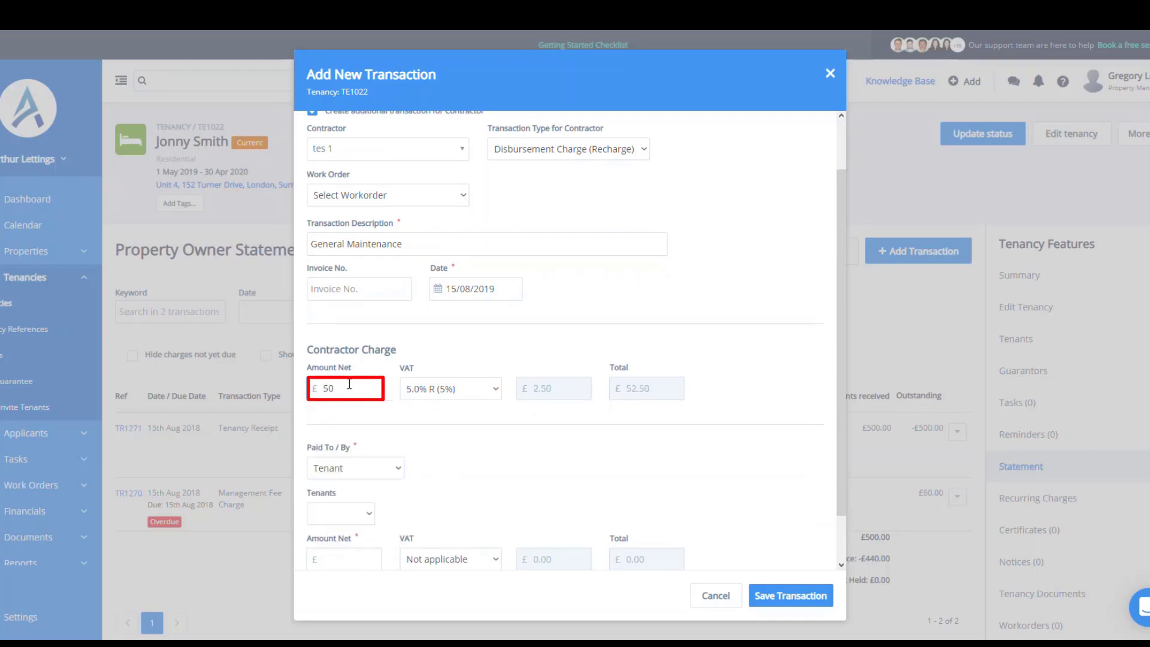
click(440, 387)
click(445, 459)
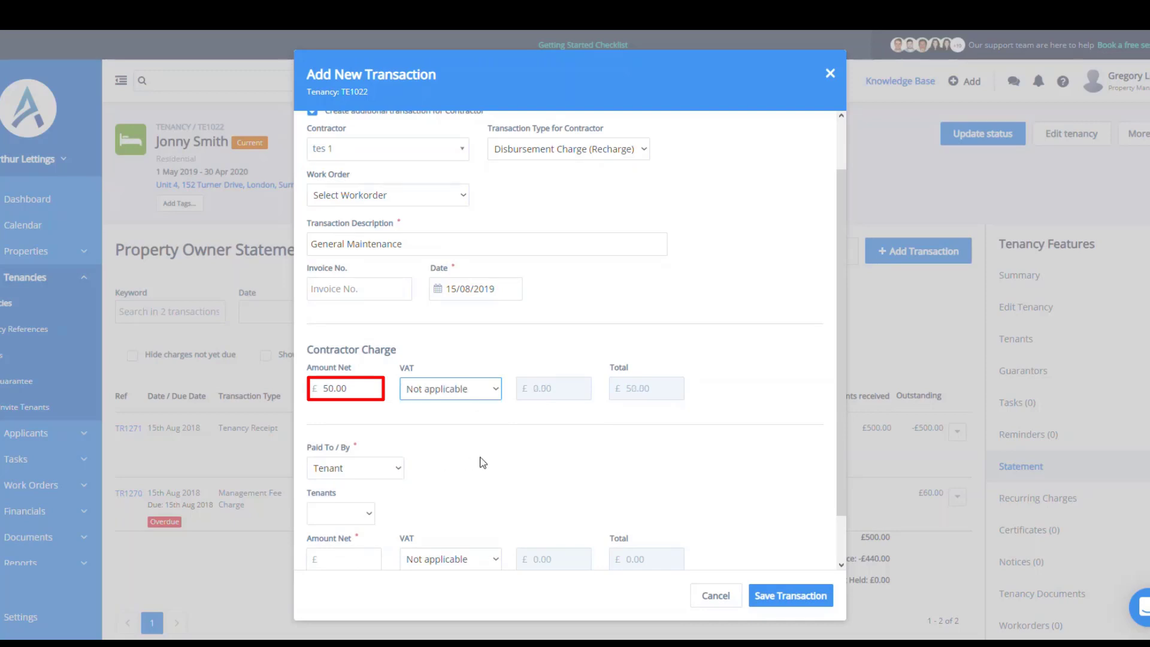
Set the charge as paid by the Property Owner with a net amount of £60, and save the transaction.
scroll(480, 461, down, 1)
click(377, 414)
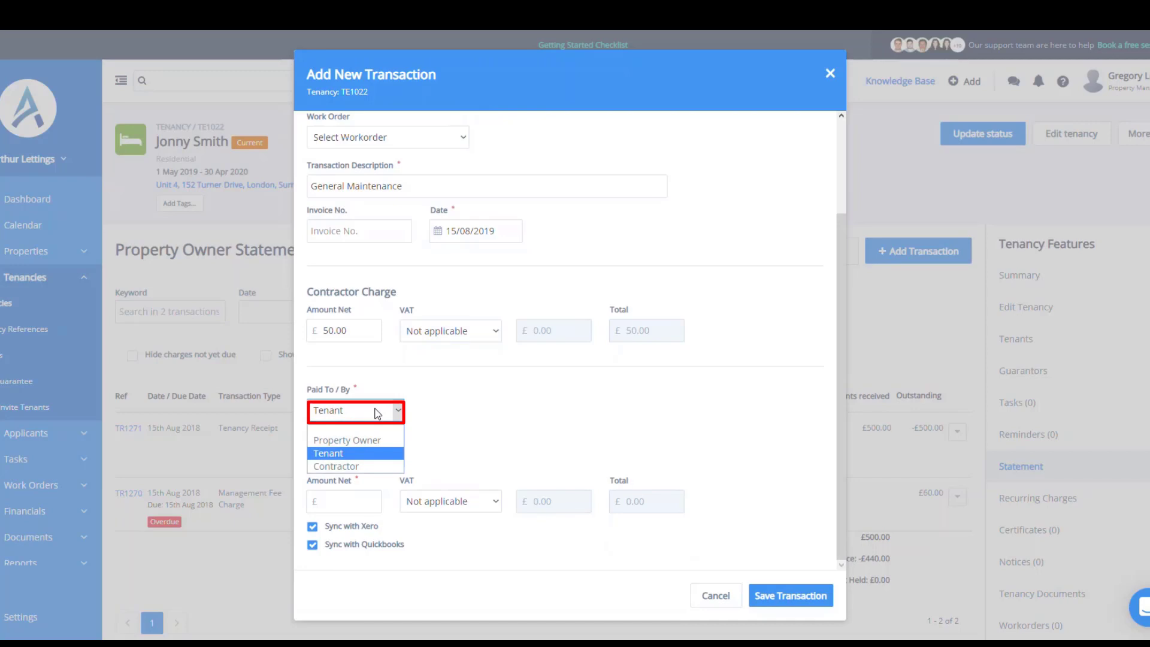
click(348, 440)
scroll(348, 441, up, 1)
click(342, 502)
click(342, 503)
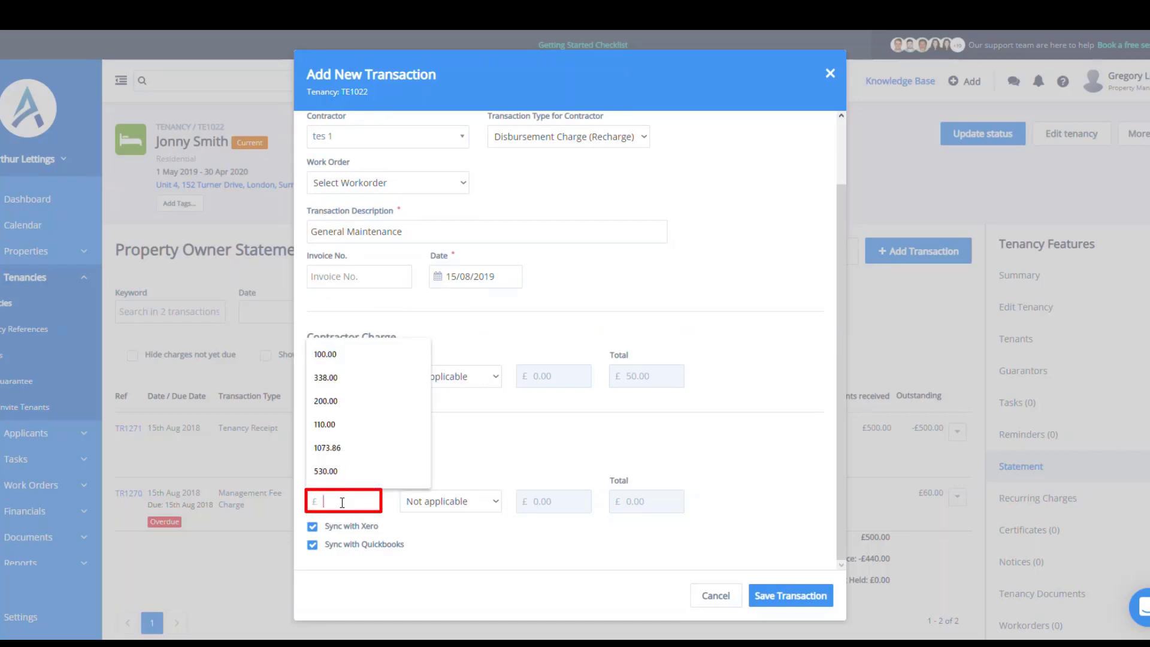
text(60)
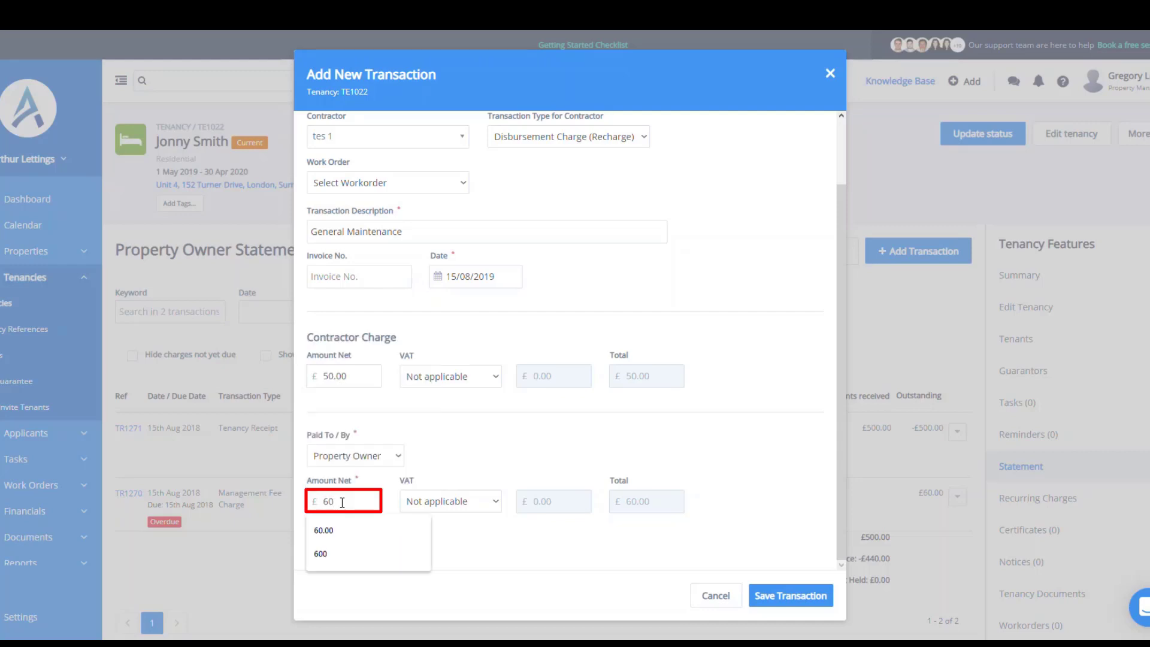
click(454, 463)
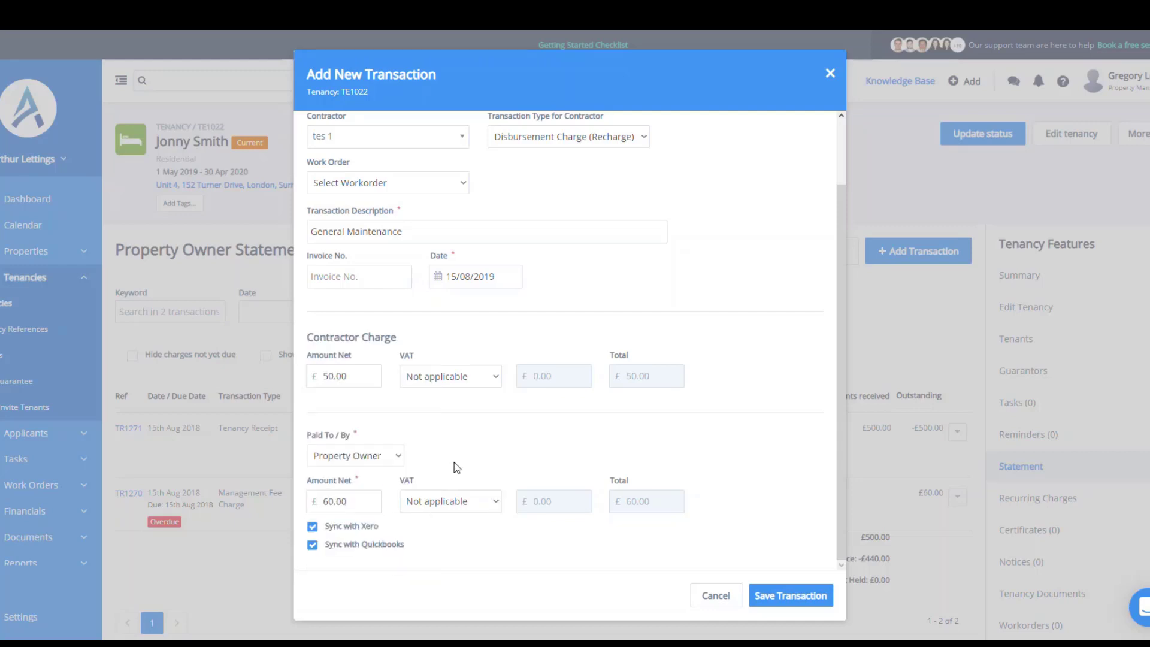
click(801, 601)
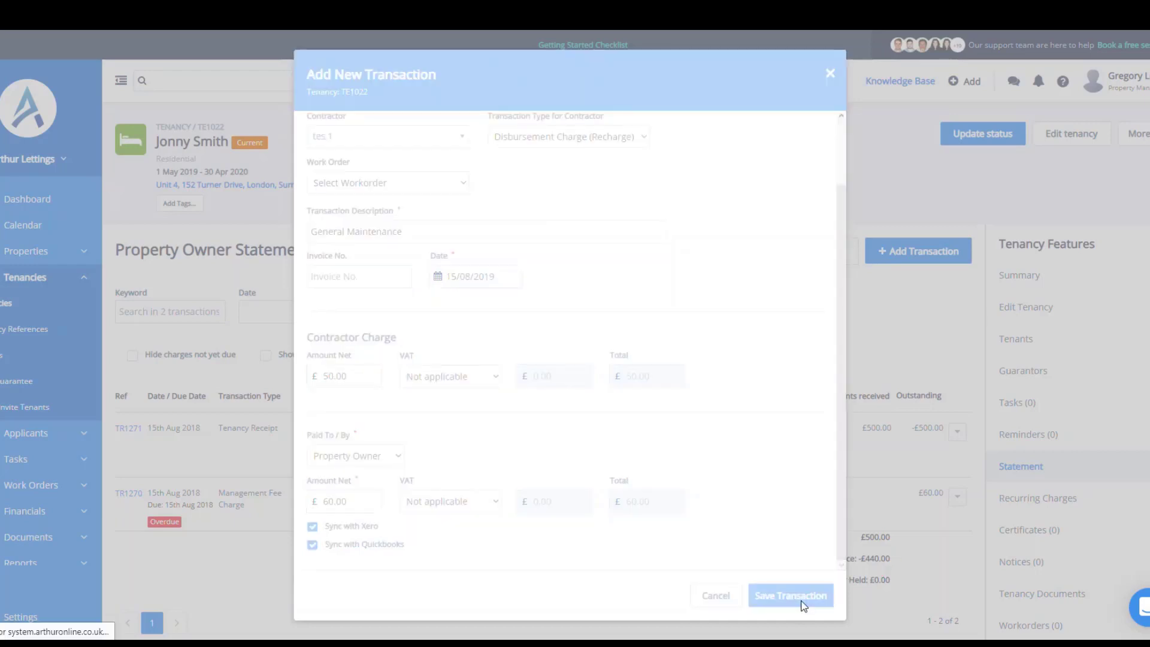
Review the new maintenance charge and the balance owing on the Property Owner Statement.
scroll(836, 584, down, 1)
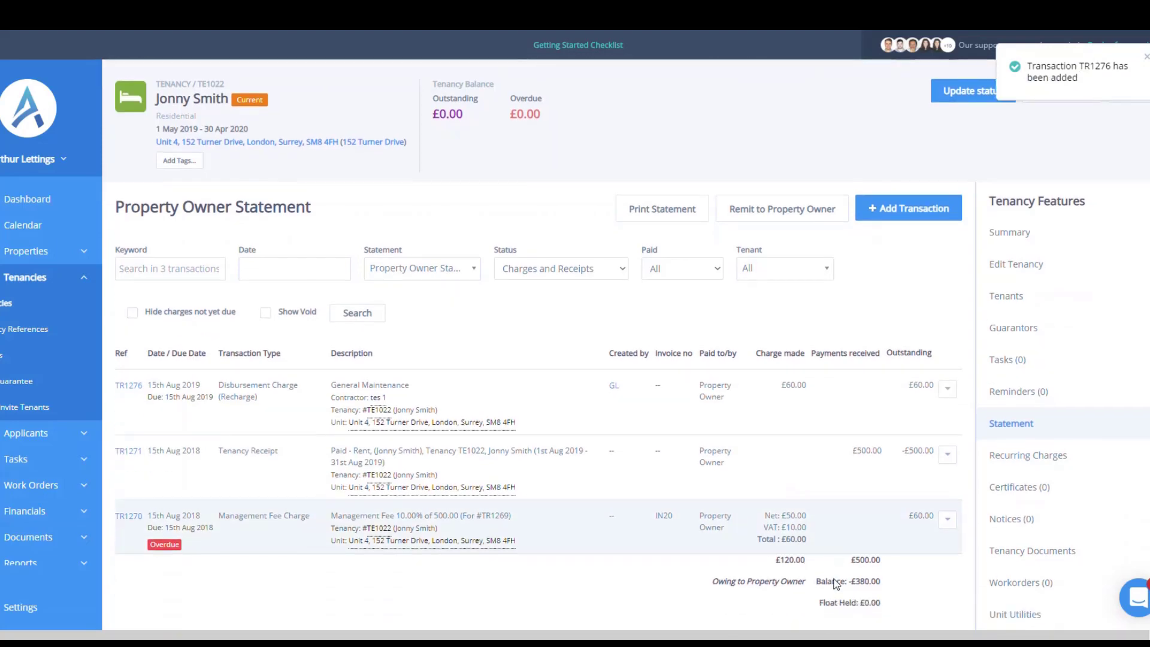
scroll(836, 584, down, 1)
mouse_move(856, 529)
mouse_down()
mouse_move(883, 533)
mouse_move(895, 470)
mouse_up()
scroll(824, 365, up, 1)
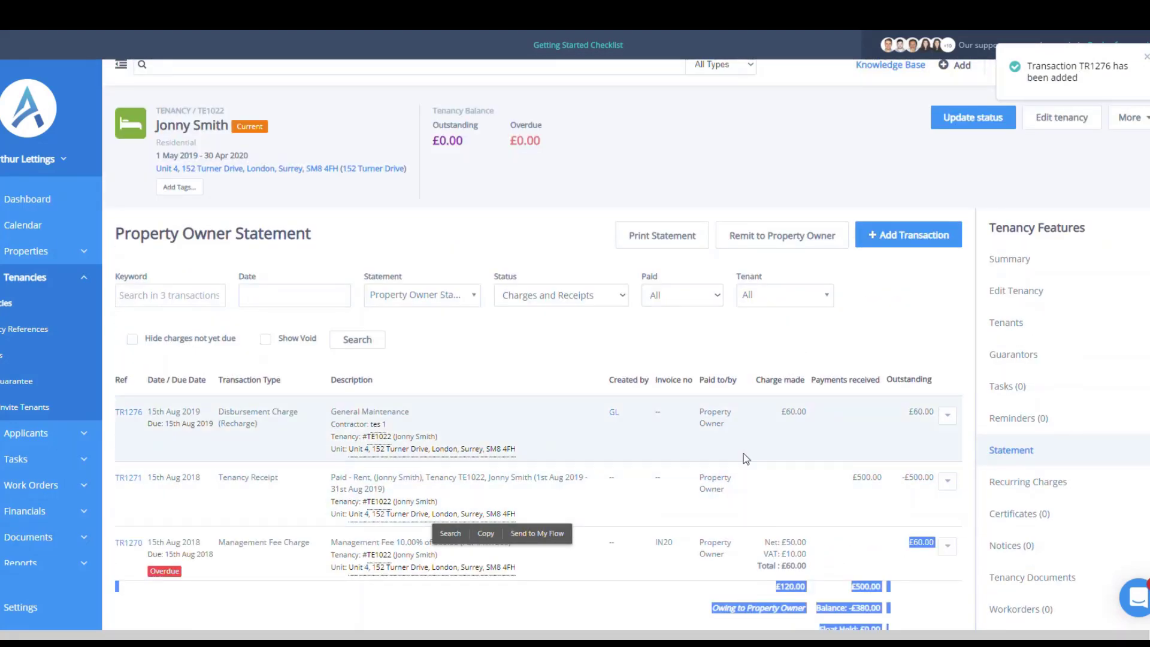
click(749, 359)
scroll(779, 360, down, 1)
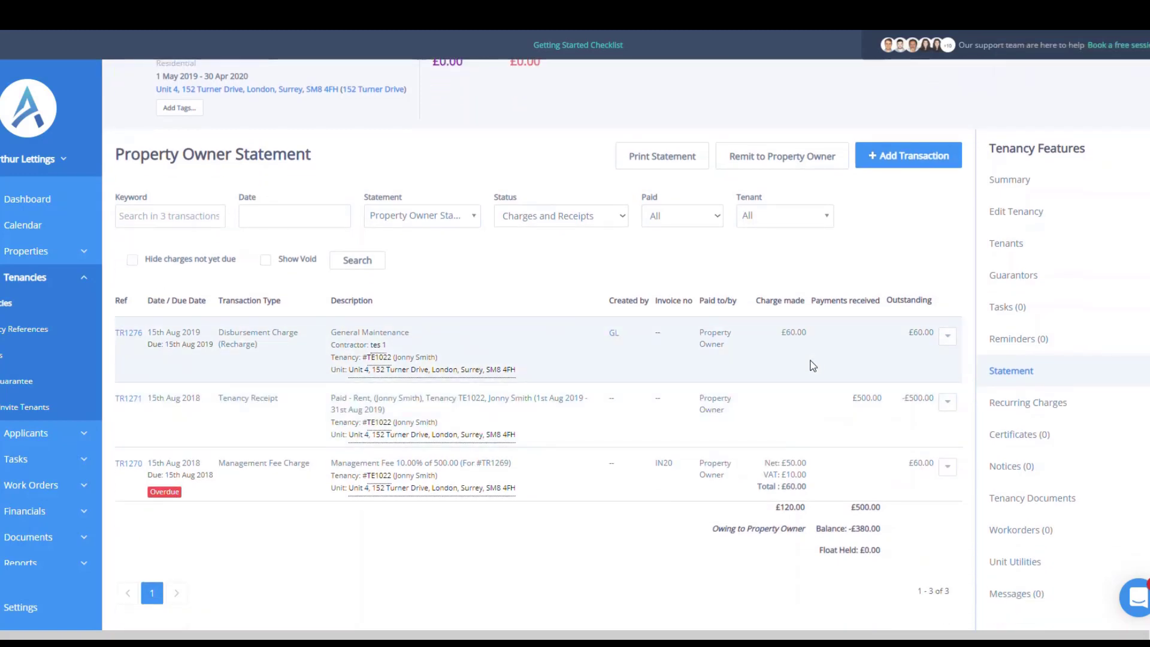
Switch to the Contractor Statement and check the amount charged for General Maintenance.
click(435, 221)
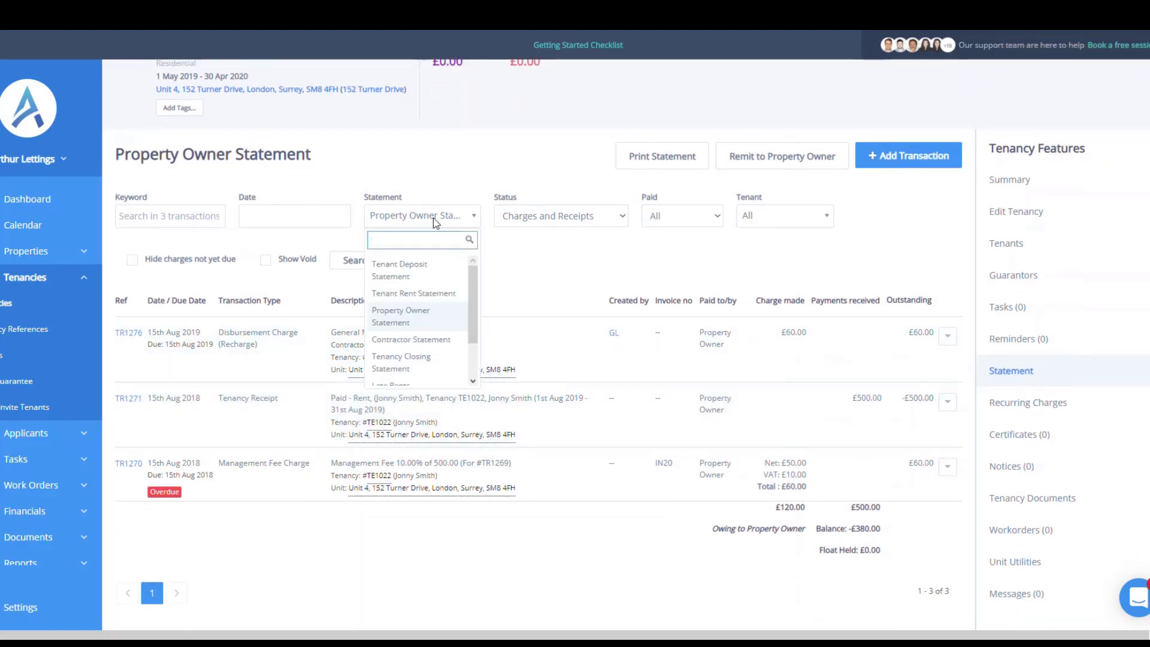
click(405, 337)
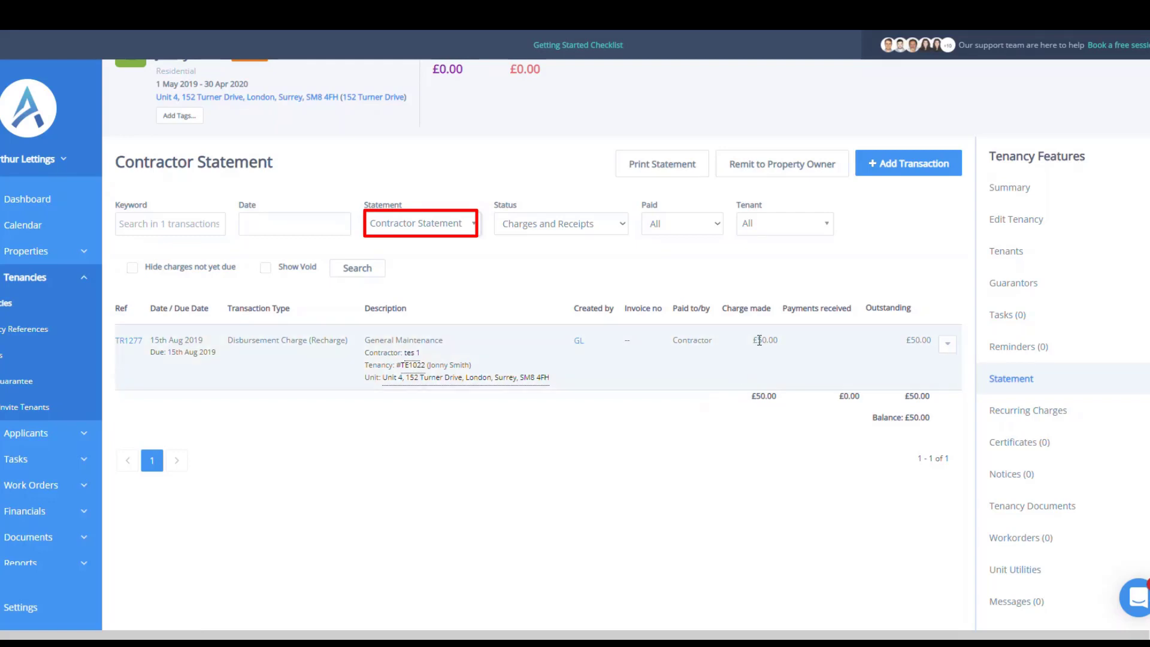
drag(756, 339, 778, 340)
click(687, 375)
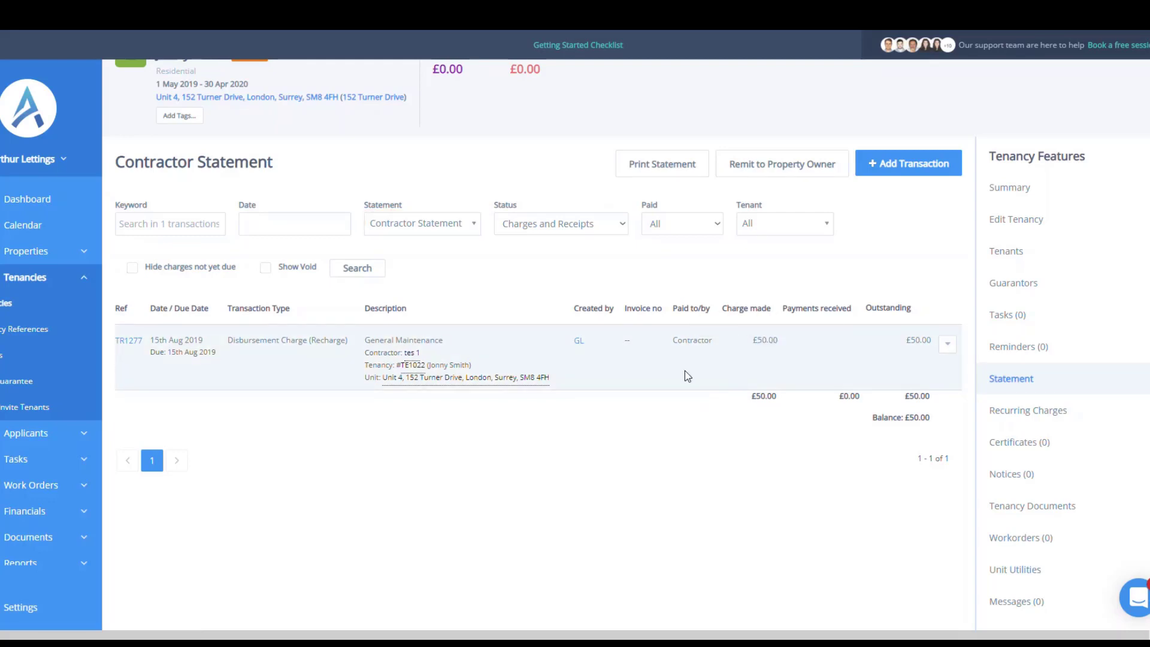